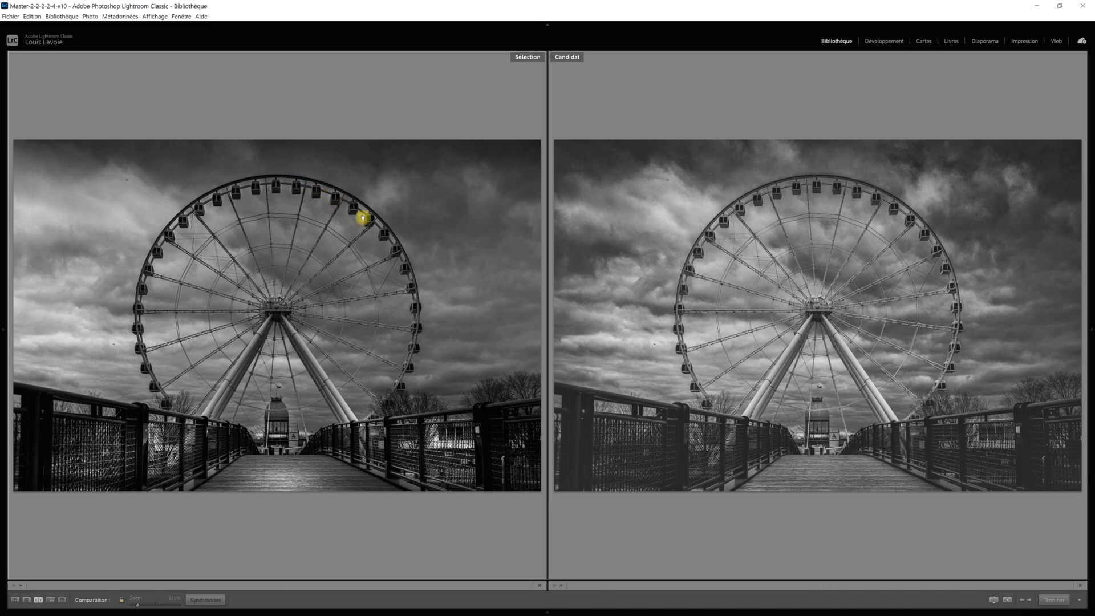
Compare the two black-and-white Ferris wheel versions at close zoom along the wheel's edges, cabins and surrounding sky
left_click(378, 220)
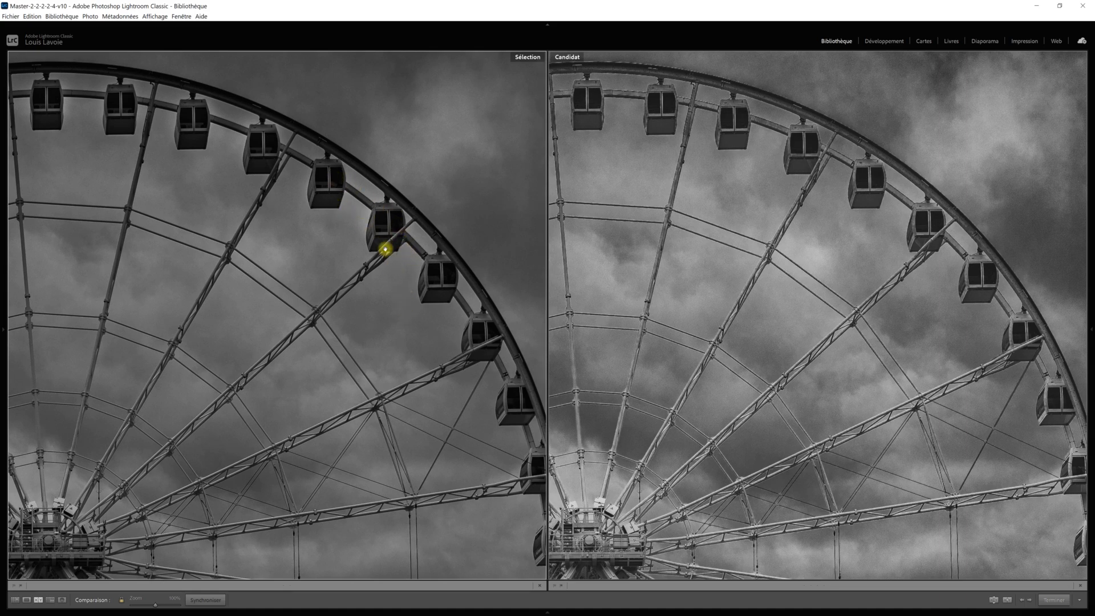
left_click_drag(435, 305, 623, 210)
left_click_drag(198, 380, 425, 227)
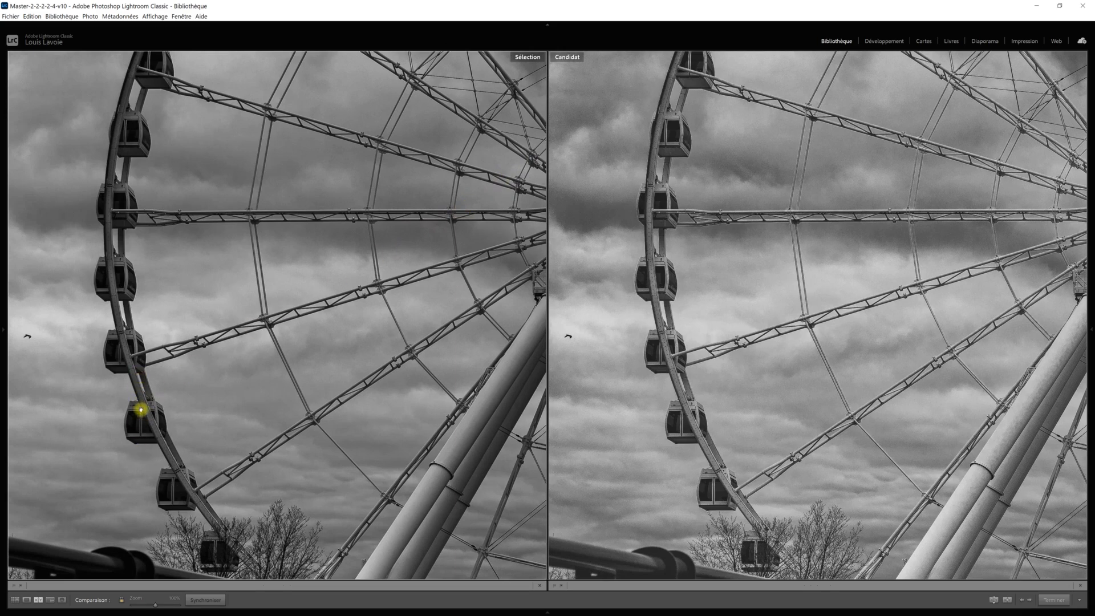
left_click_drag(225, 139, 196, 327)
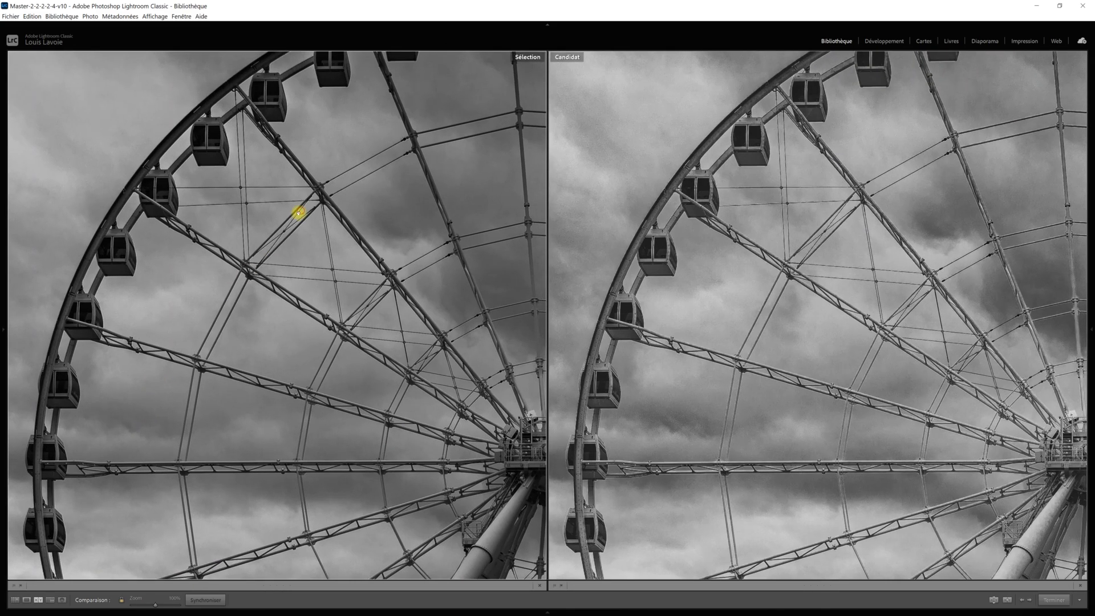
left_click_drag(298, 213, 151, 386)
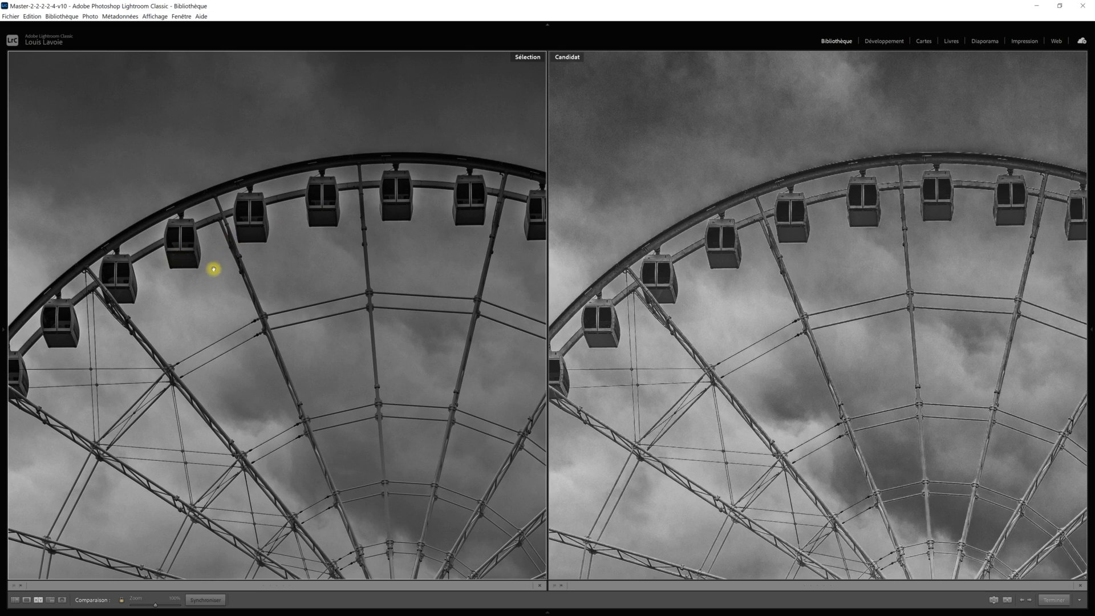
left_click(240, 269)
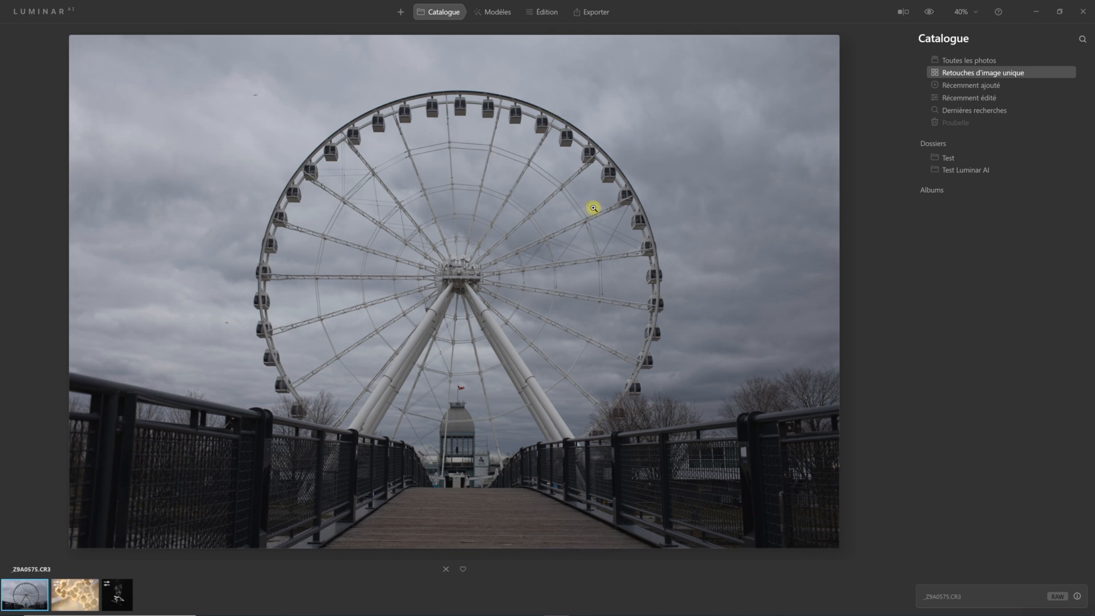
Switch to Luminar AI and apply the New York template from the Urban Style collection to the Ferris wheel photo
left_click(504, 13)
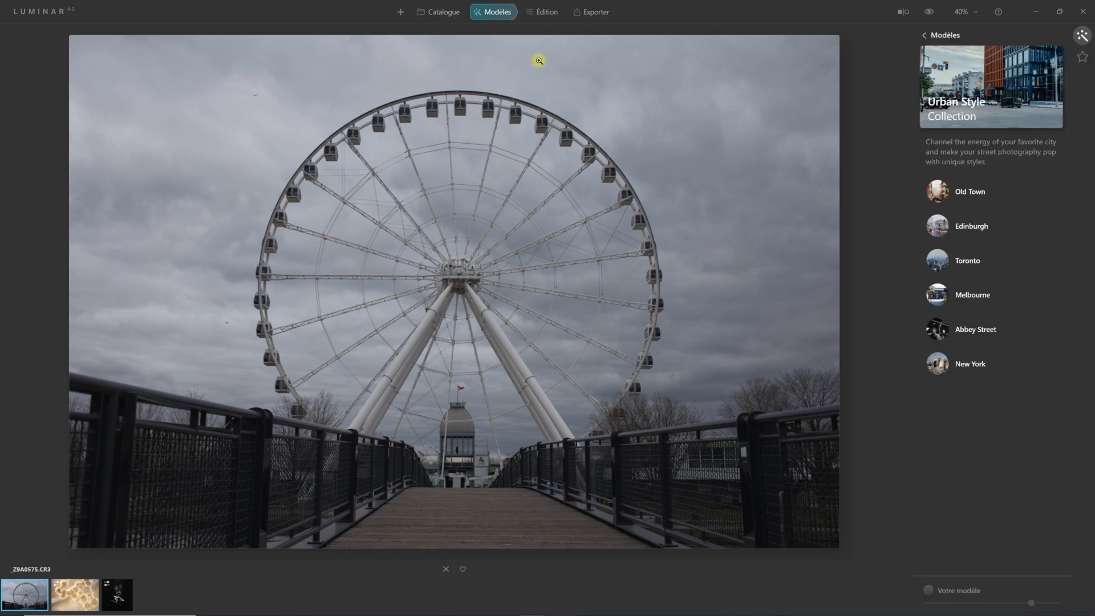
left_click(924, 37)
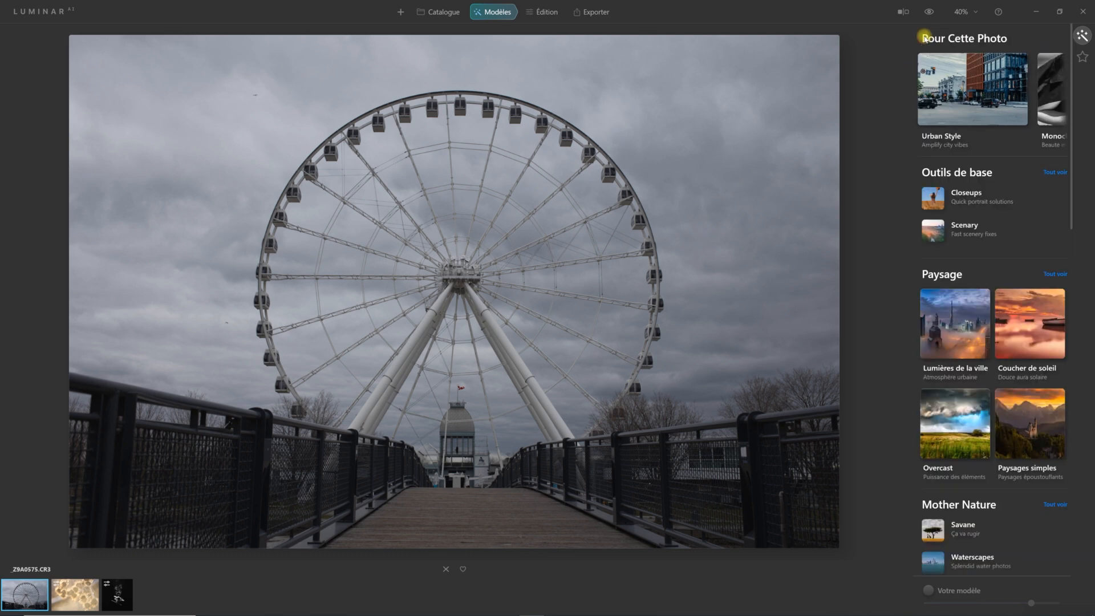
mouse_move(950, 155)
left_mouse_down()
mouse_move(1042, 162)
mouse_move(943, 157)
left_mouse_up()
left_click(949, 109)
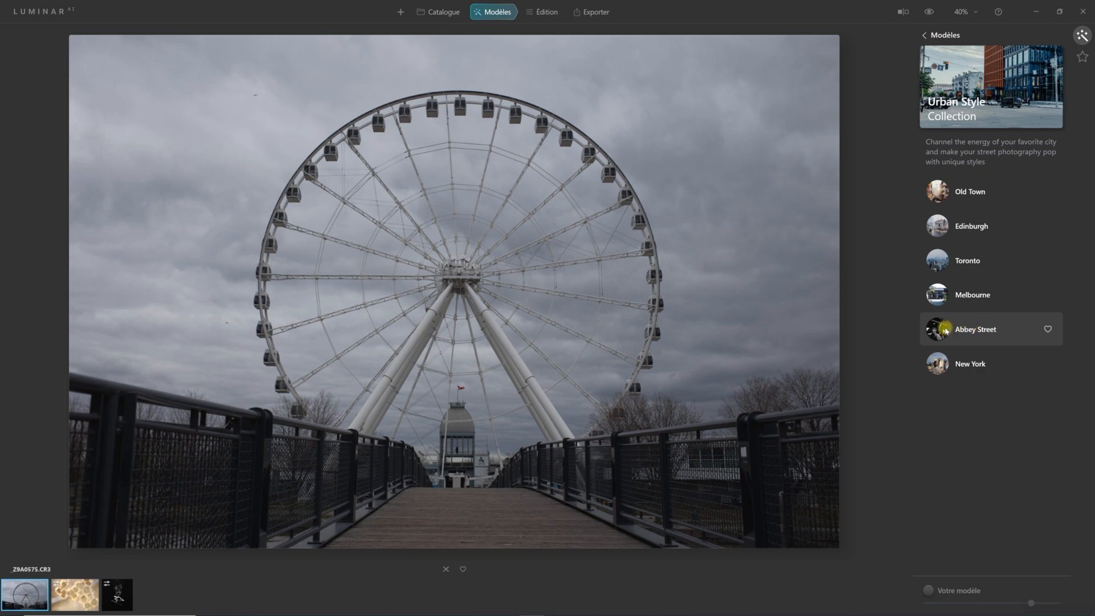
left_click(962, 365)
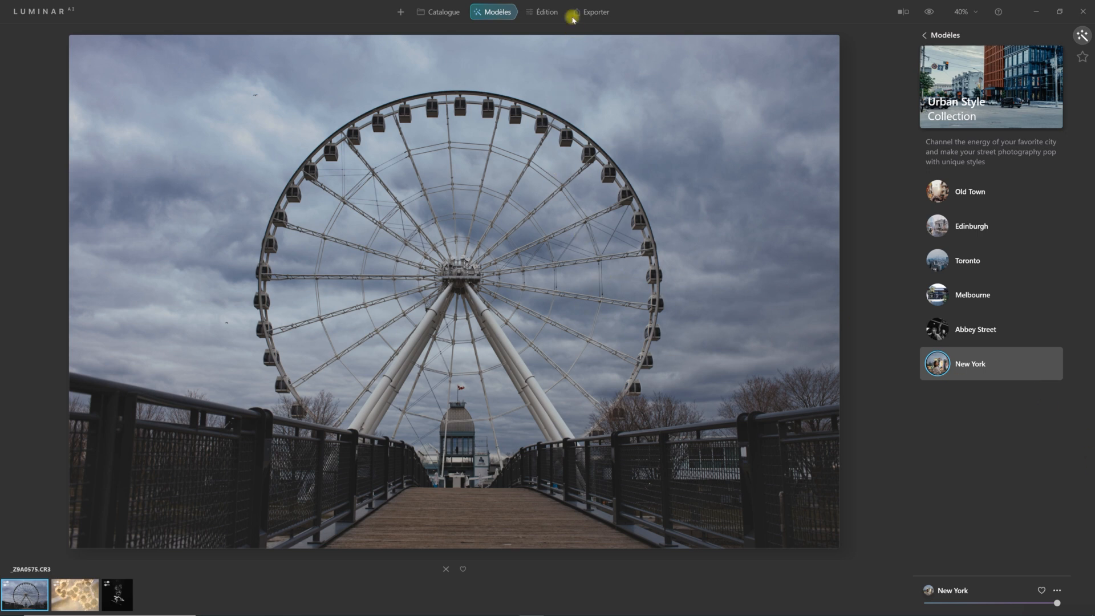
Enable automatic distortion correction, chromatic aberration removal and fringe removal in the Optics tool
left_click(547, 12)
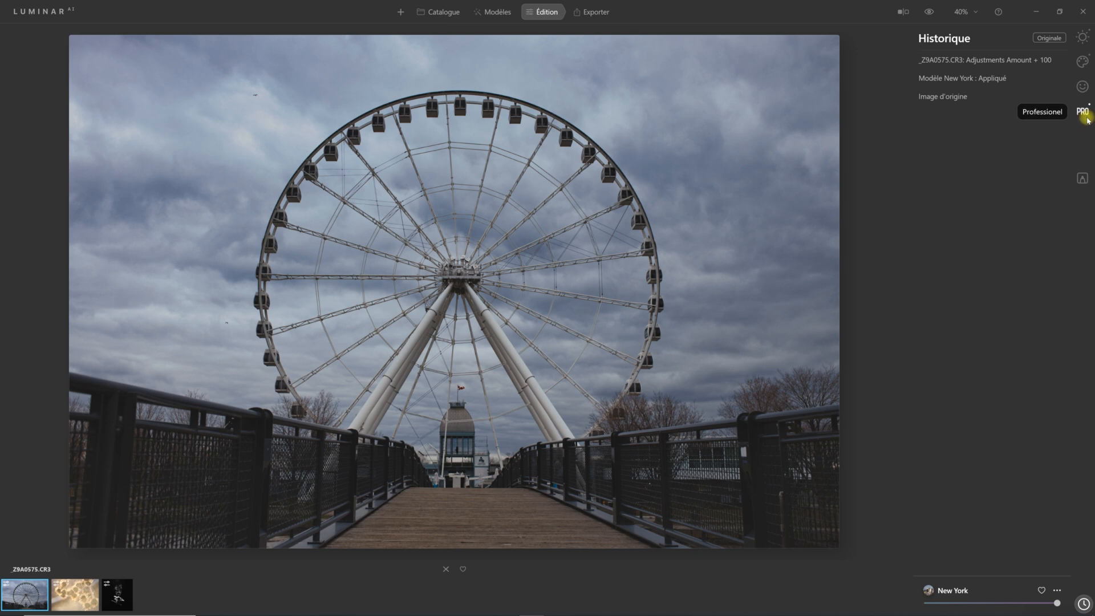
left_click(1079, 38)
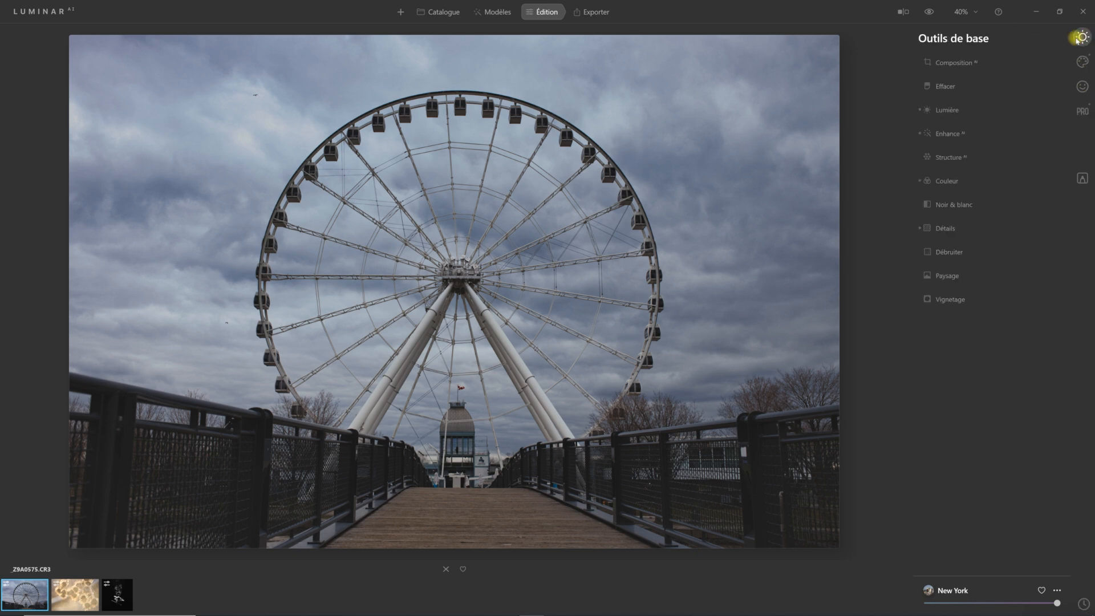
left_click(1084, 111)
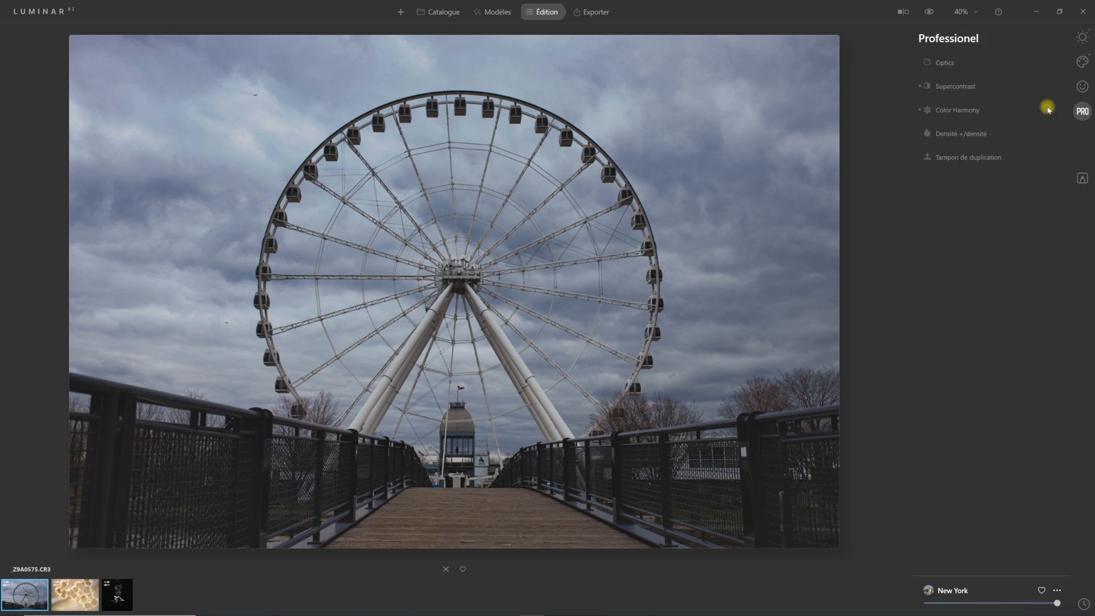
left_click(947, 66)
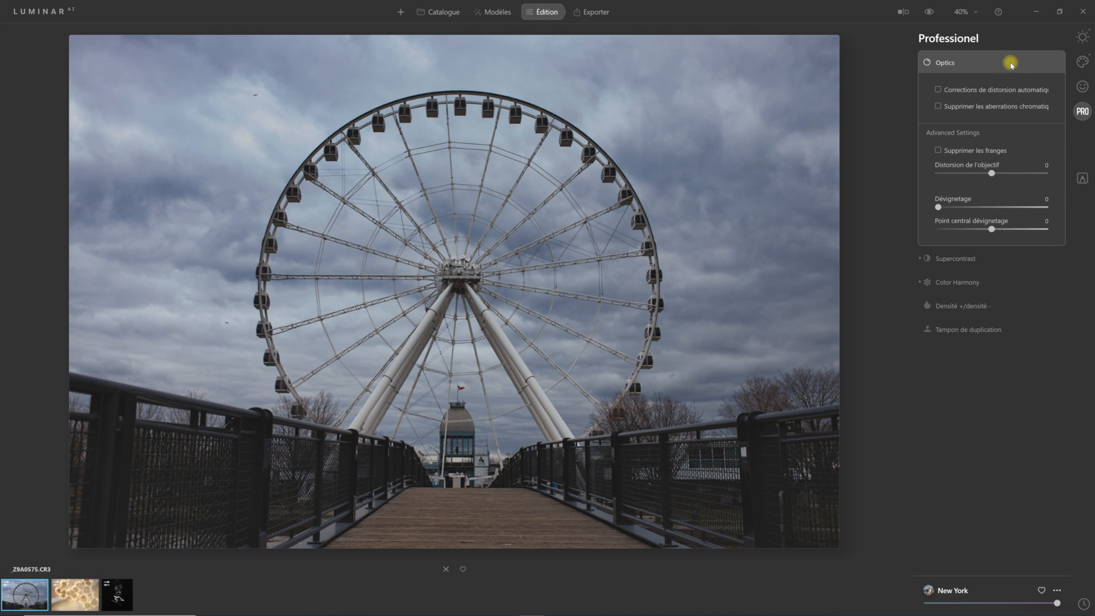
left_click(937, 106)
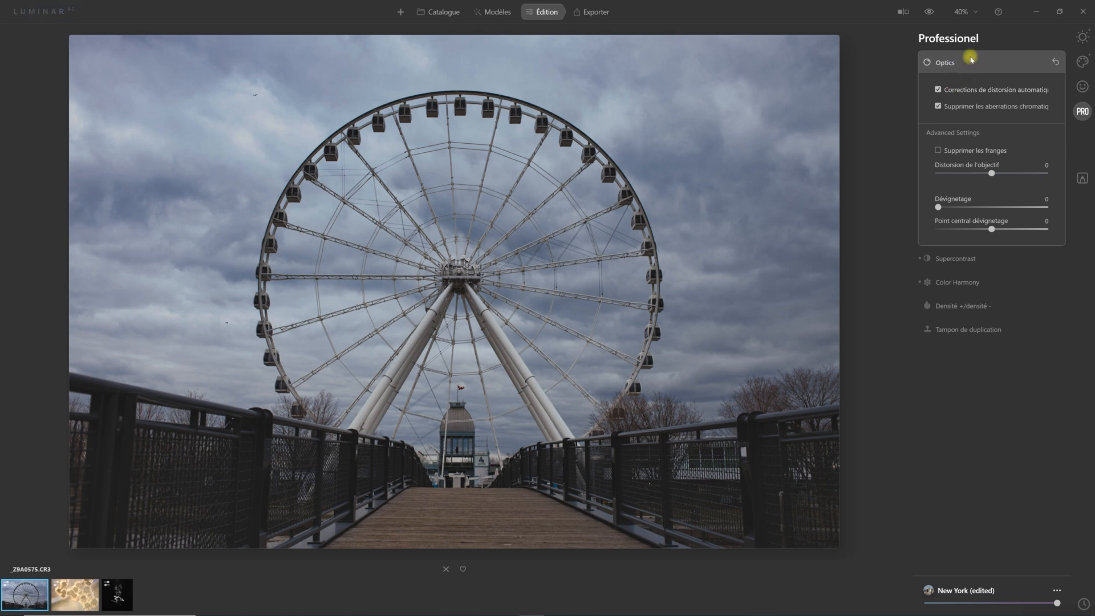
left_click(938, 150)
left_click(944, 64)
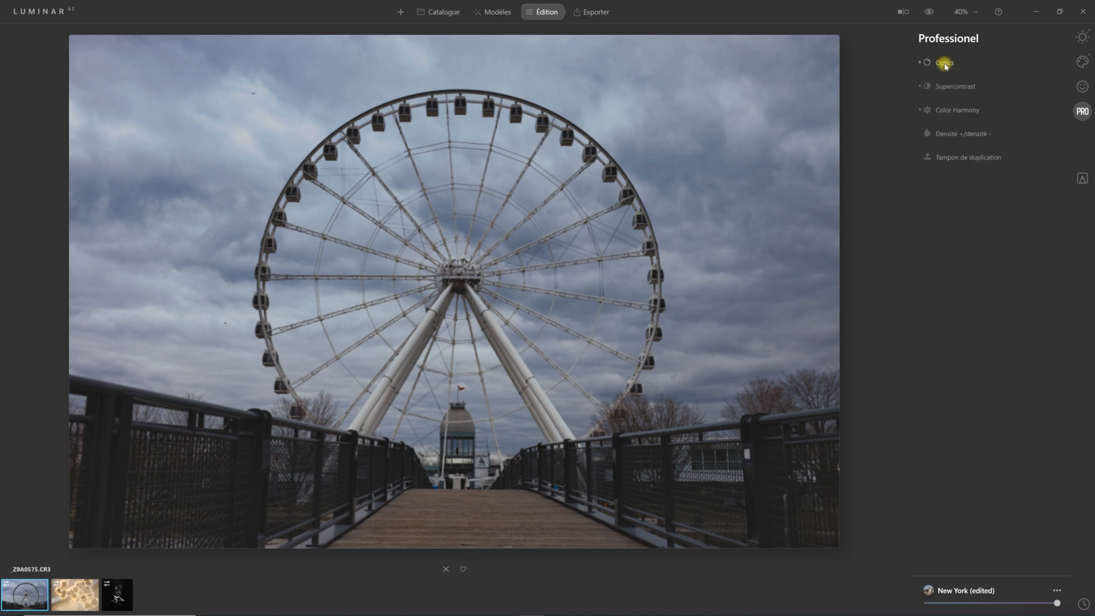
Raise the Enhance AI sky enhancer (Embellisseur de Ciel) to 100
left_click(1082, 37)
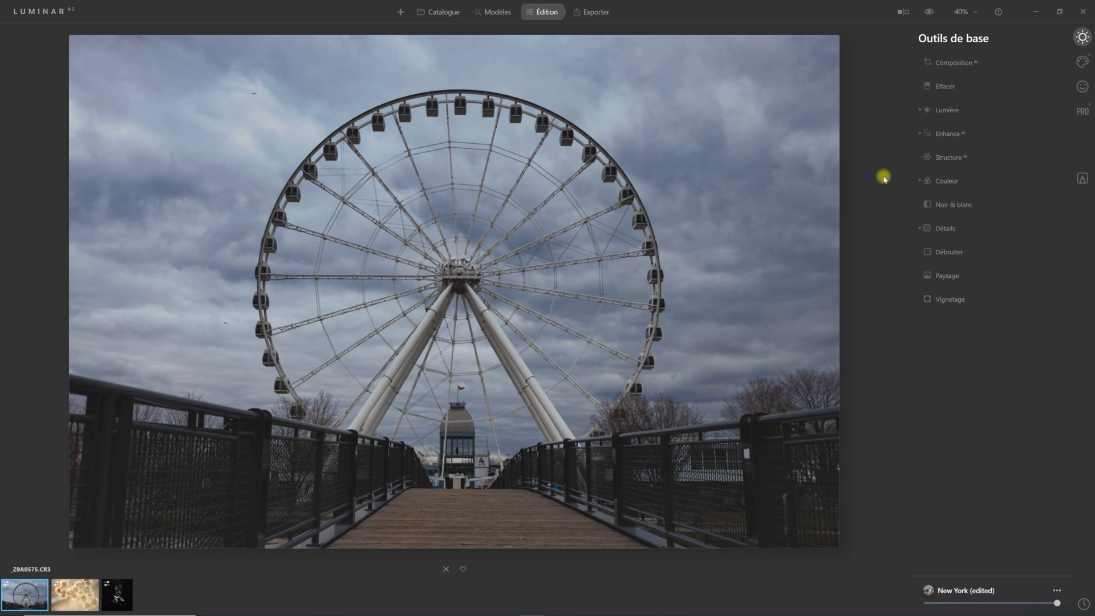
left_click(949, 134)
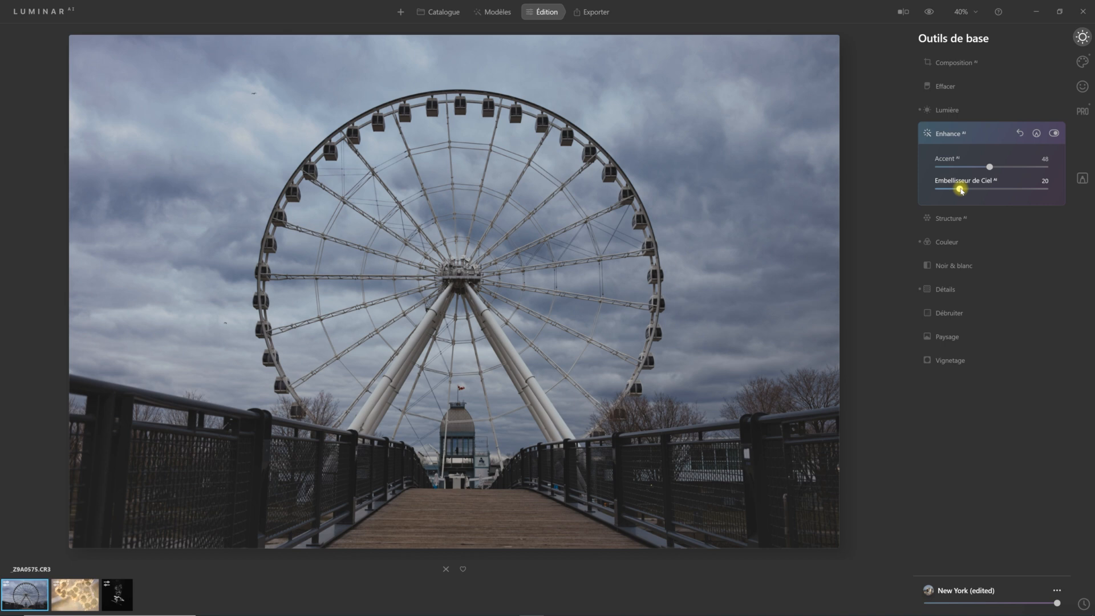
left_click_drag(960, 189, 1012, 190)
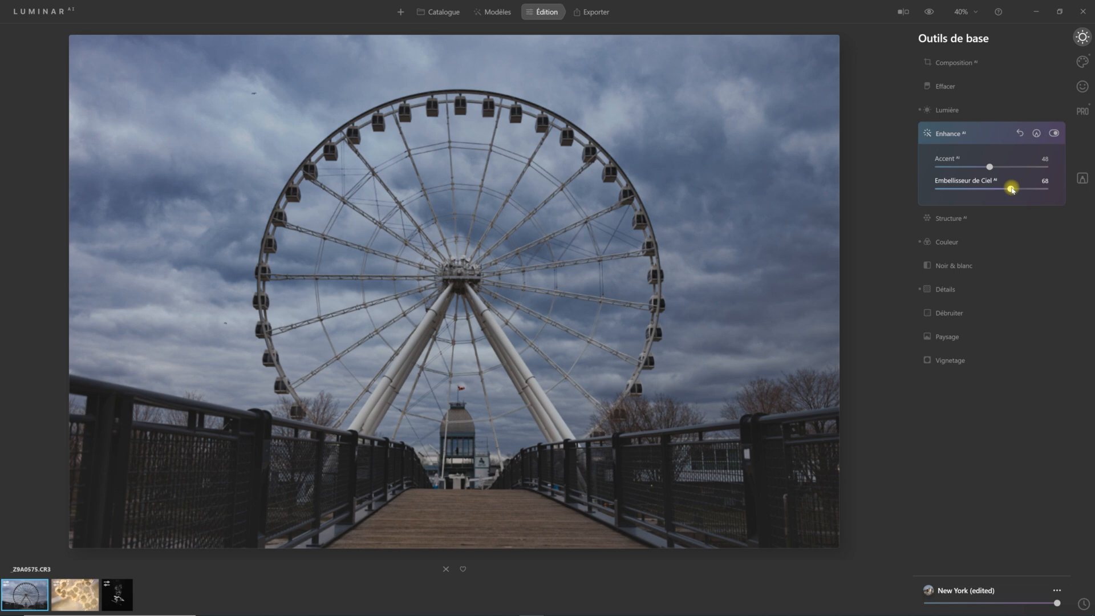
left_click_drag(1012, 190, 1059, 190)
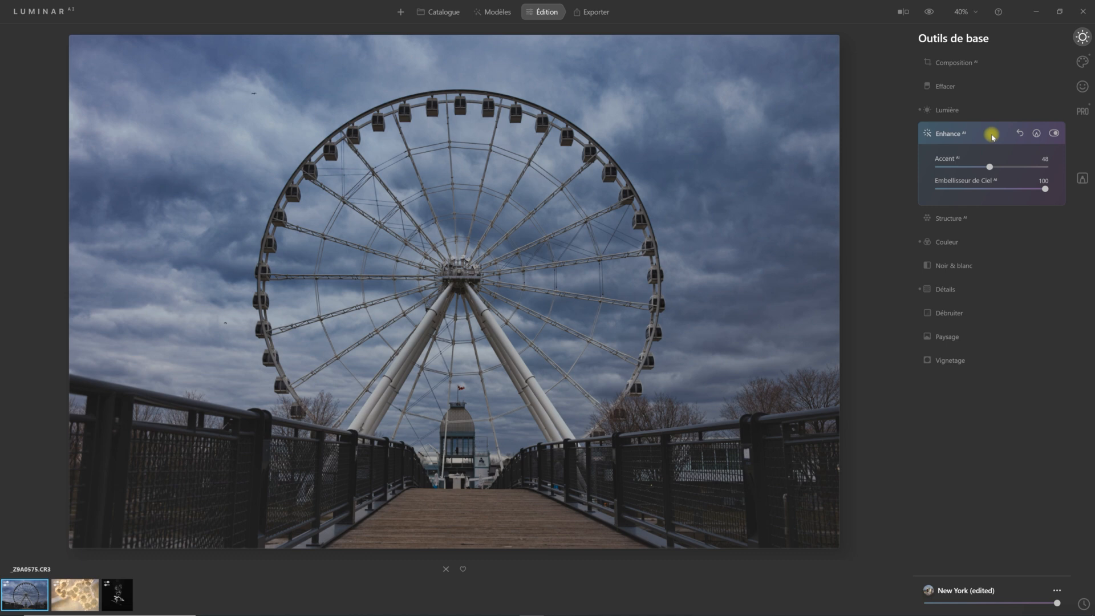
left_click(952, 135)
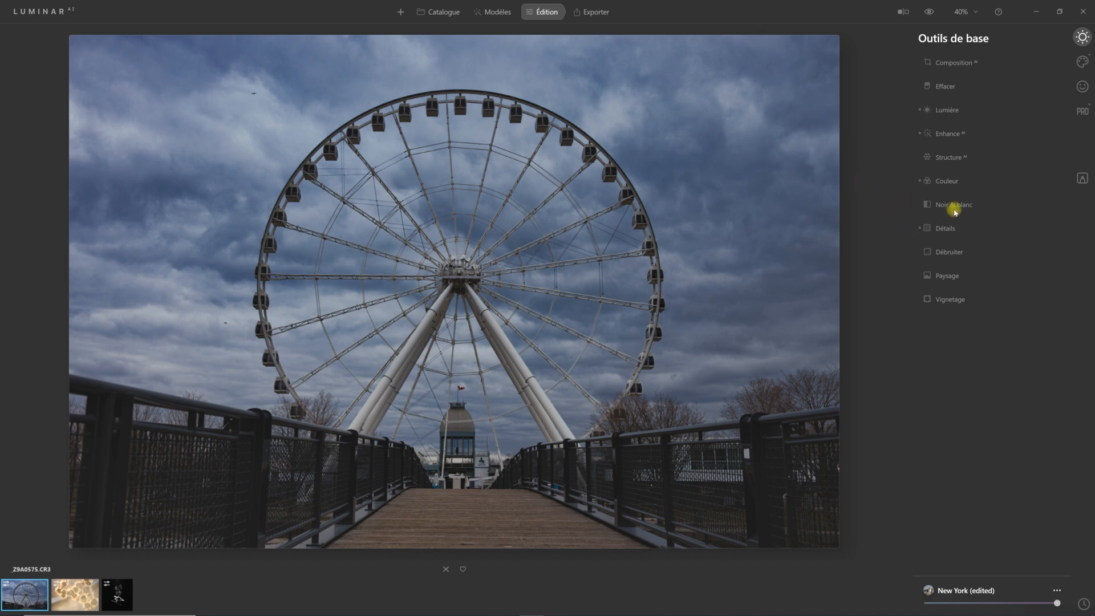
Set the blue luminance to -100 in the Couleur tool and restrict it to the upper sky with a gradient mask
left_click(945, 182)
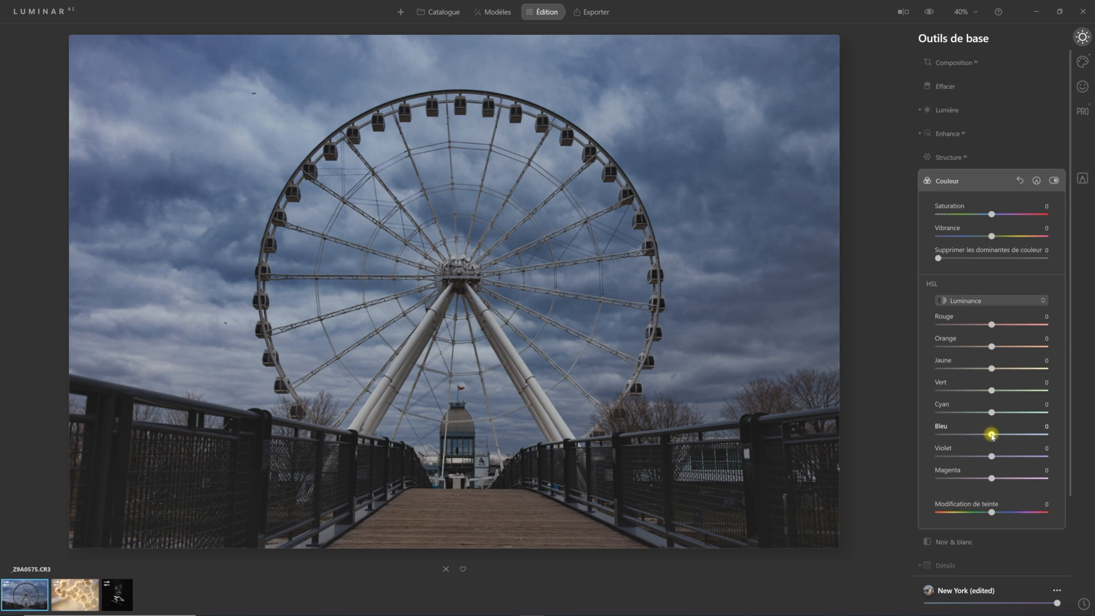
left_click_drag(991, 435, 942, 437)
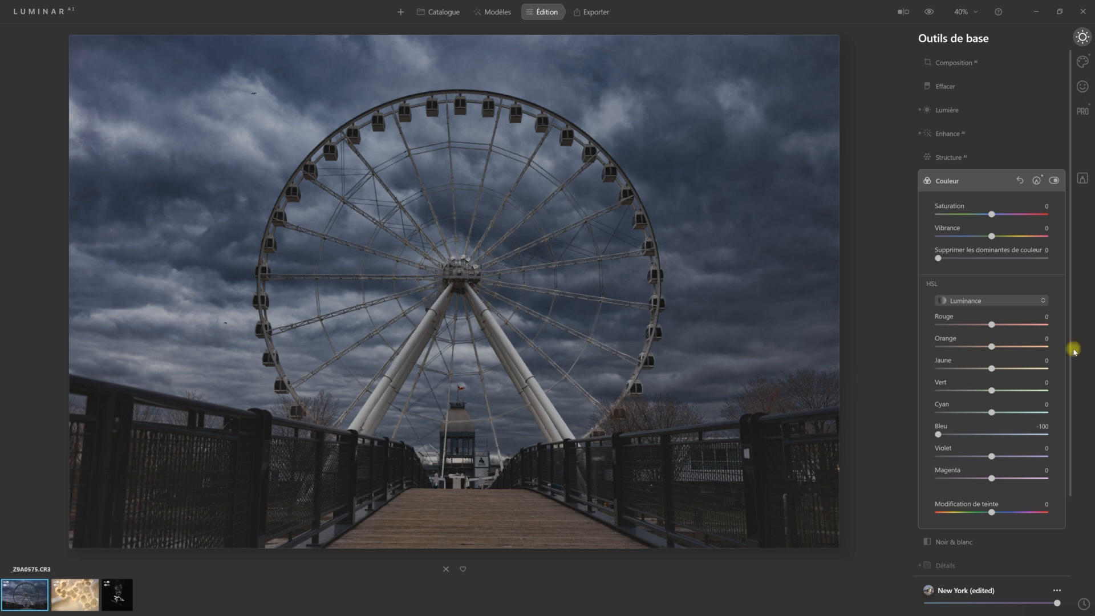
left_click(1037, 180)
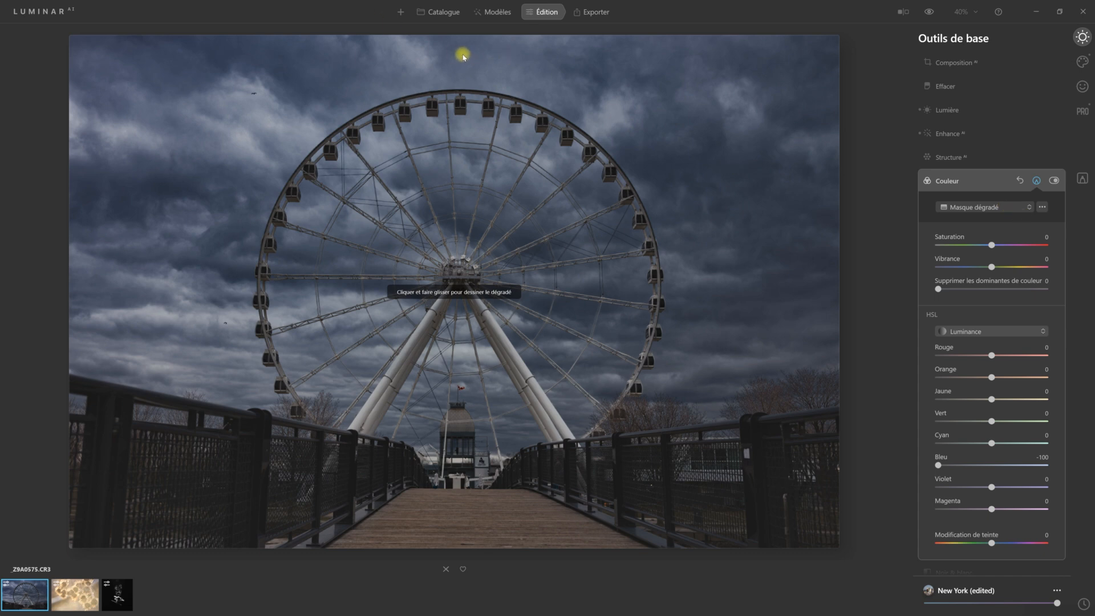
left_click_drag(456, 75, 457, 203)
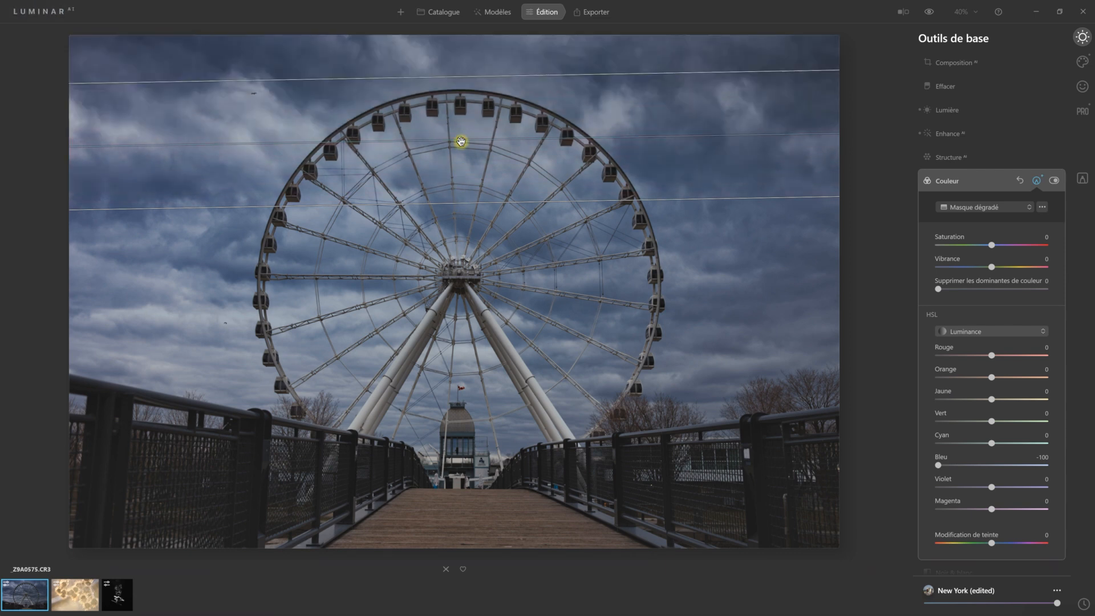
mouse_move(461, 141)
left_mouse_down()
mouse_move(457, 151)
mouse_move(459, 140)
left_mouse_up()
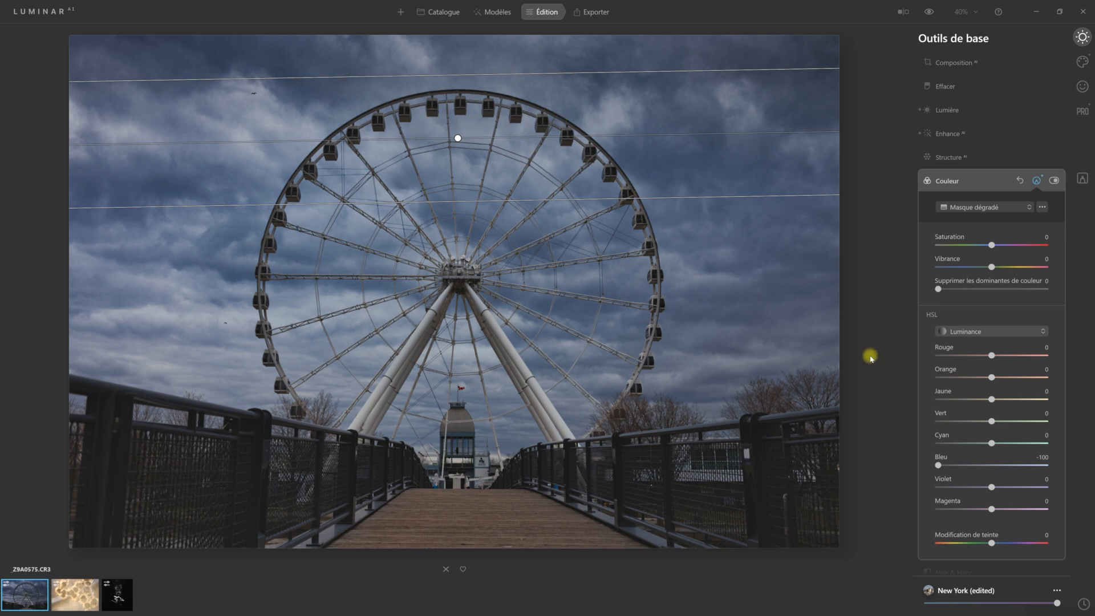
left_click(951, 183)
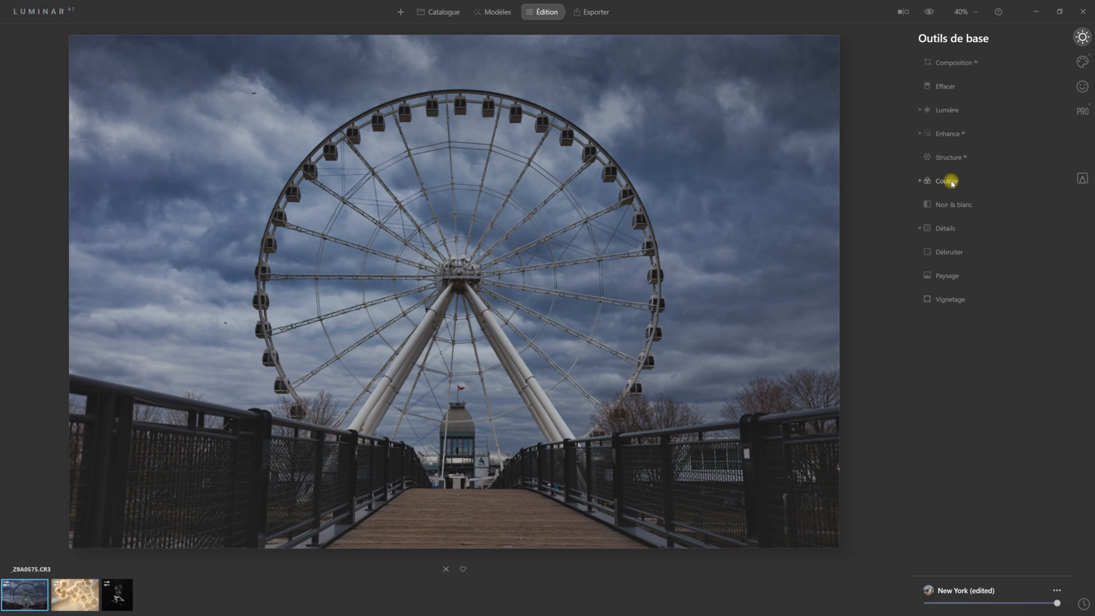
Convert the photo to black and white and lower its blue luminance to about -29
left_click(958, 206)
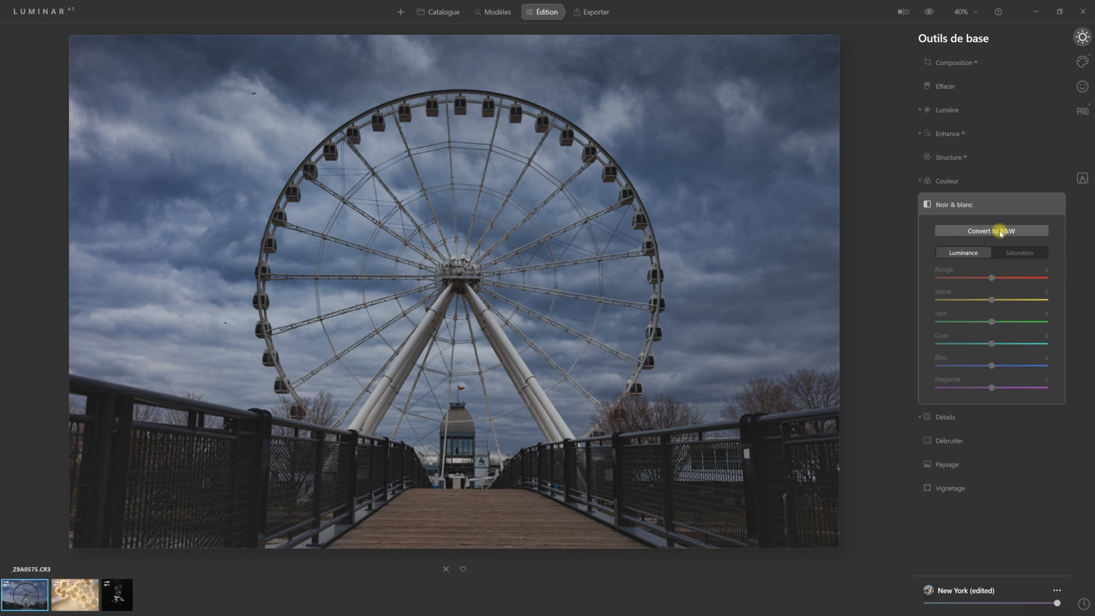
left_click(999, 233)
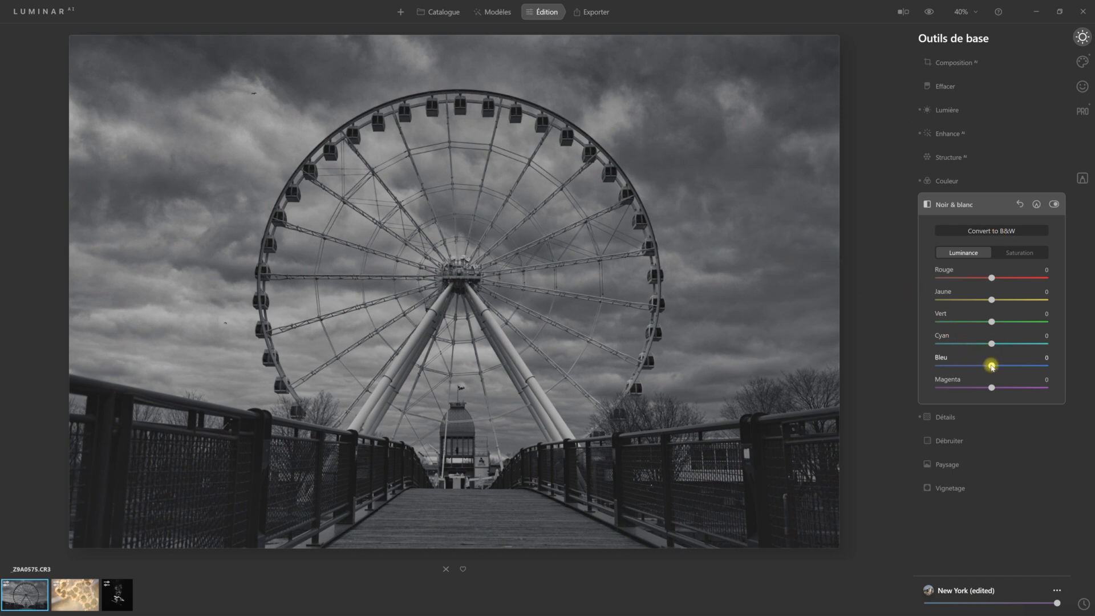
left_click_drag(985, 368, 976, 368)
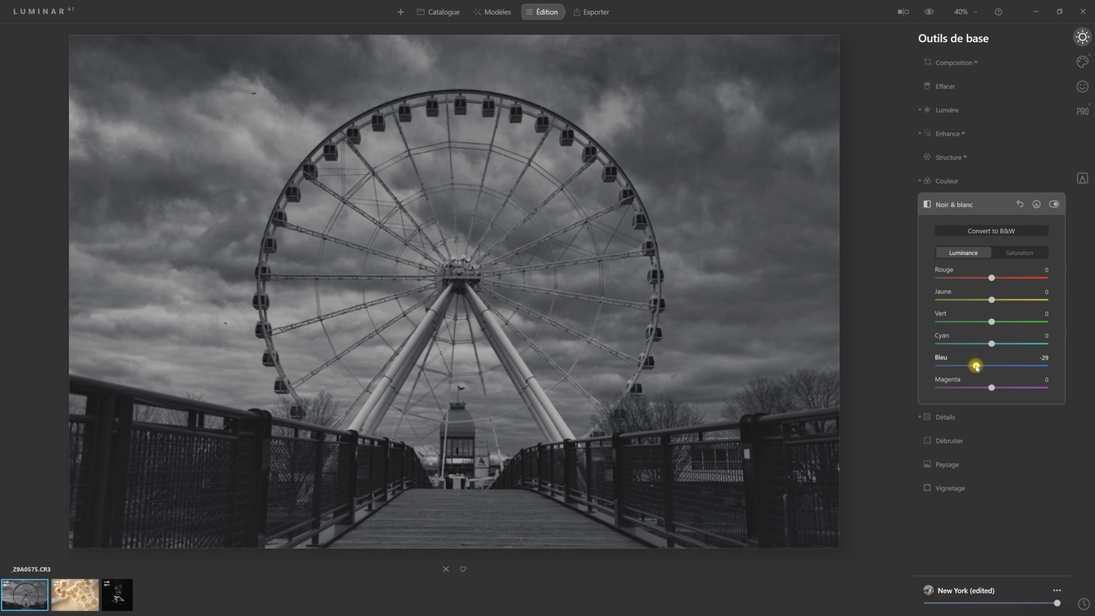
left_click_drag(976, 368, 977, 367)
left_click(952, 205)
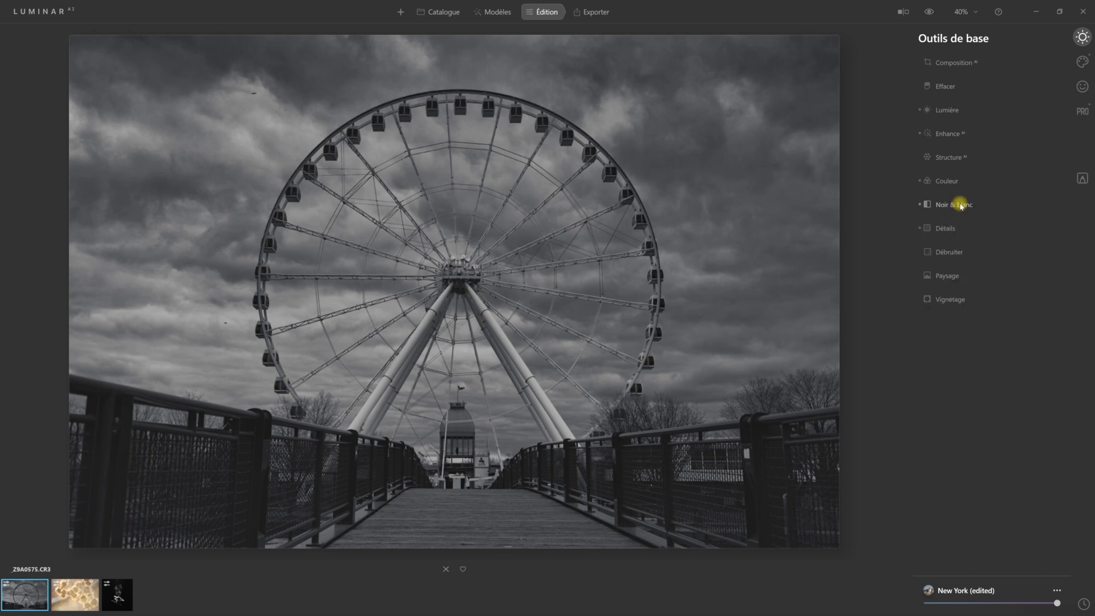
Lighten the wooden walkway and the domed building with the Densité +/densité - brush, using Éclaircir at size 81 and intensity 20
left_click(1083, 112)
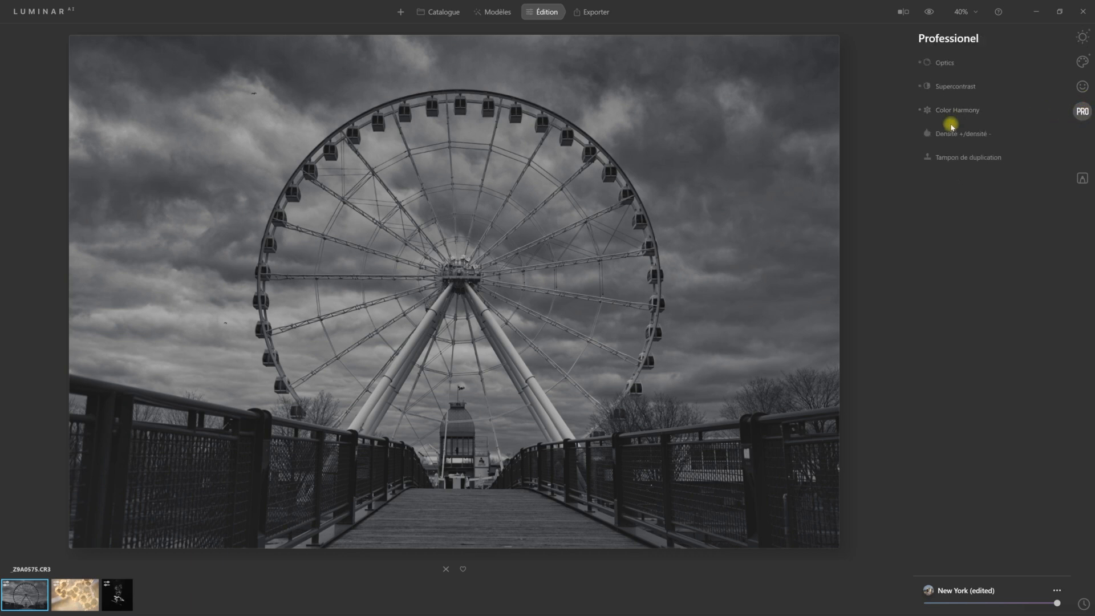
left_click(969, 134)
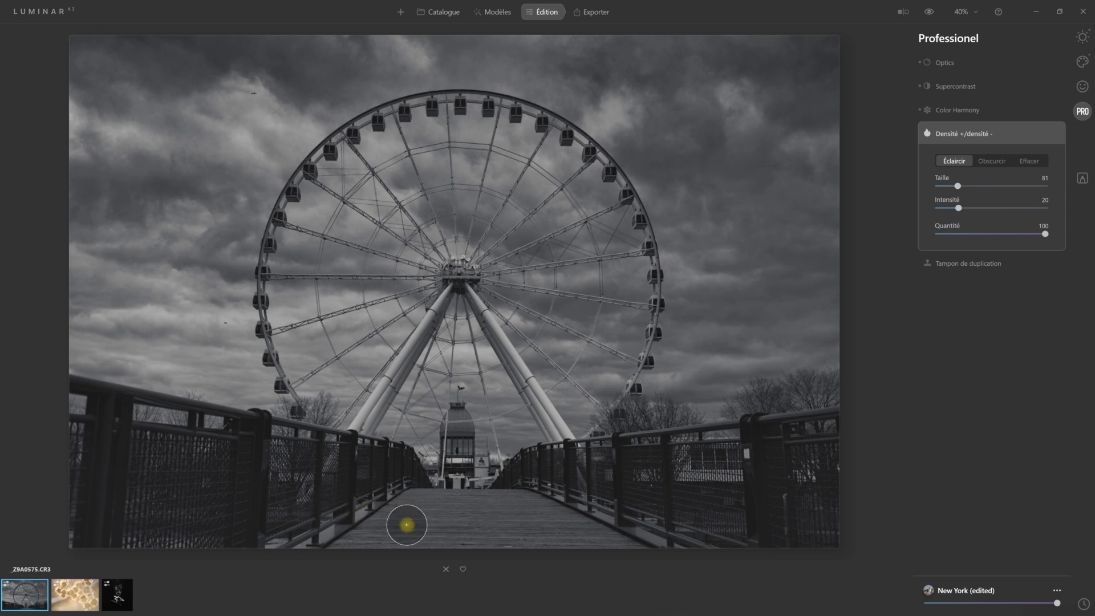
mouse_move(425, 512)
left_mouse_down()
mouse_move(547, 510)
mouse_move(557, 533)
mouse_move(535, 536)
mouse_move(588, 538)
mouse_move(496, 538)
mouse_move(553, 538)
mouse_move(411, 517)
mouse_move(362, 546)
mouse_move(449, 510)
mouse_move(611, 547)
mouse_move(499, 541)
mouse_move(564, 541)
mouse_move(468, 506)
mouse_move(460, 533)
mouse_move(388, 532)
mouse_move(402, 527)
mouse_move(369, 541)
mouse_move(517, 536)
mouse_move(467, 519)
mouse_move(479, 516)
mouse_move(453, 525)
left_mouse_up()
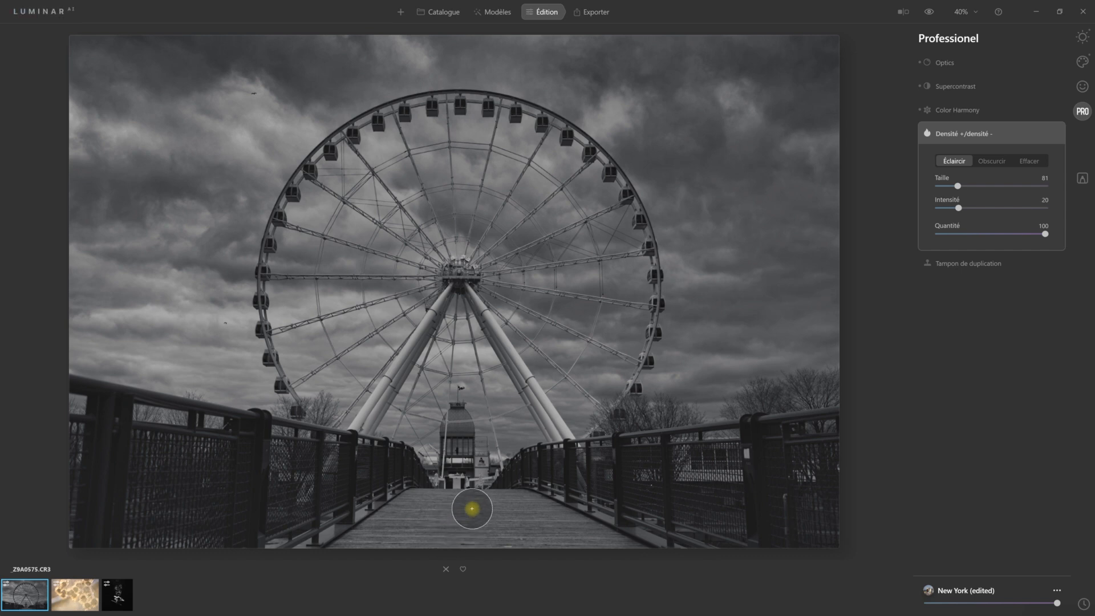
mouse_move(457, 425)
left_mouse_down()
mouse_move(454, 485)
mouse_move(477, 472)
left_mouse_up()
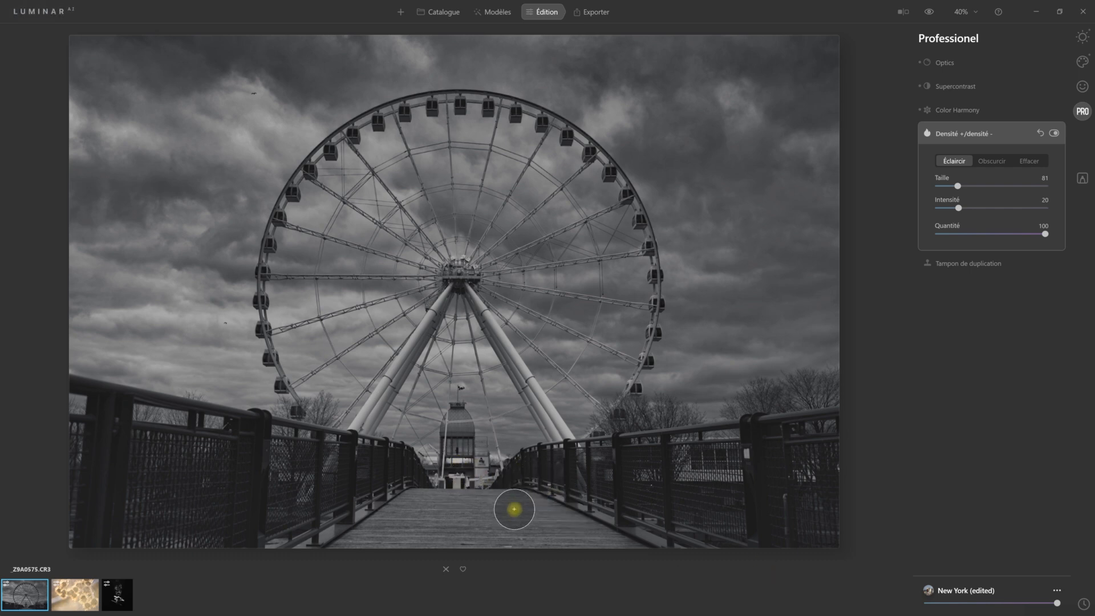